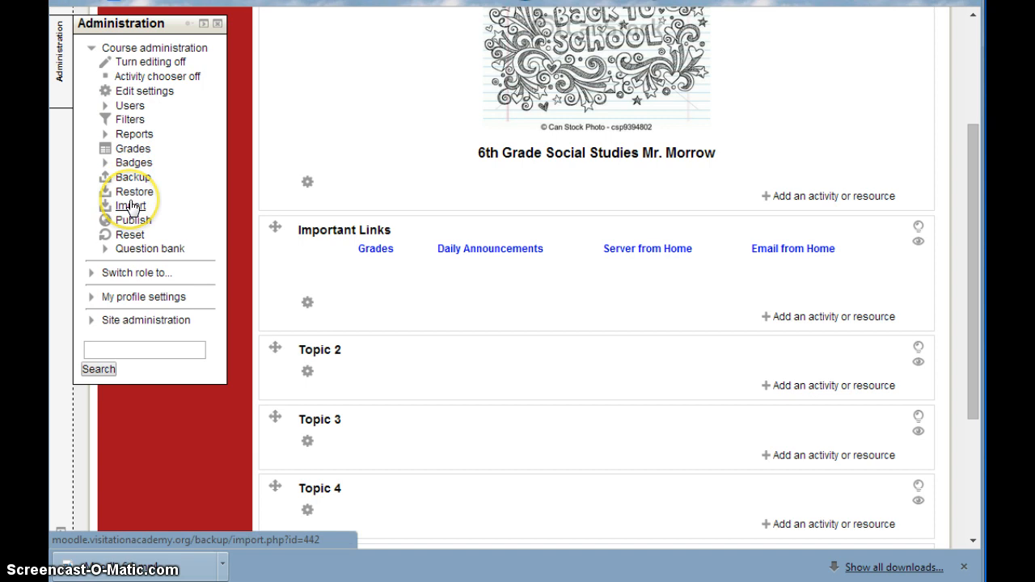
Open the Topic 2 section settings and replace the default section name with "Chapter 1".
left_click(358, 104)
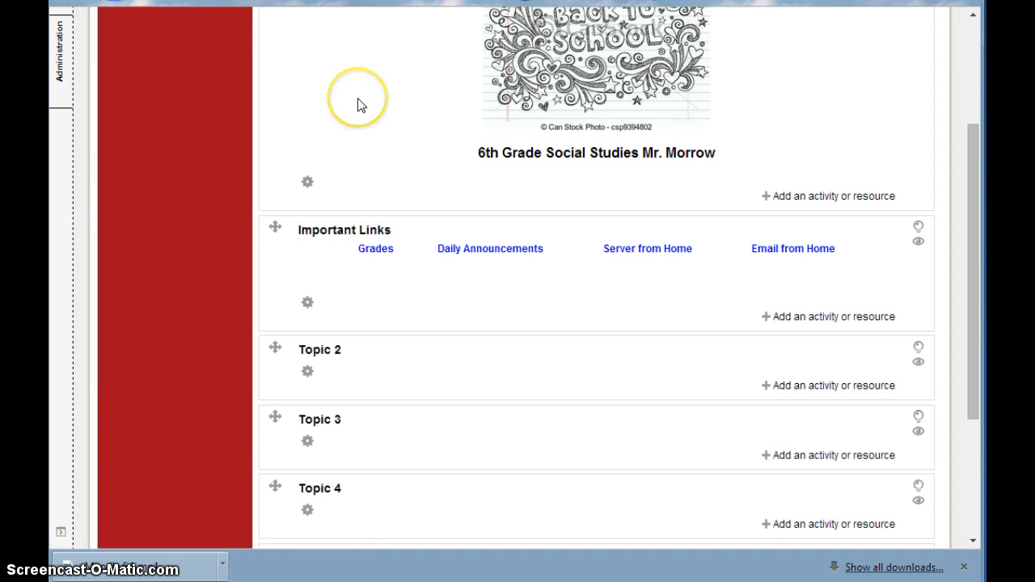
left_click(307, 373)
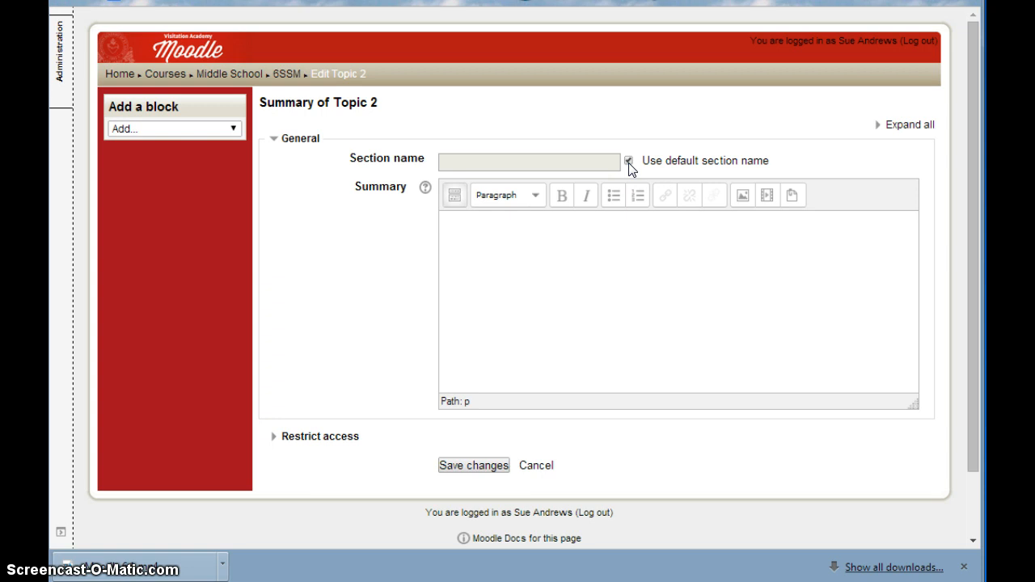
left_click(628, 161)
left_click(531, 163)
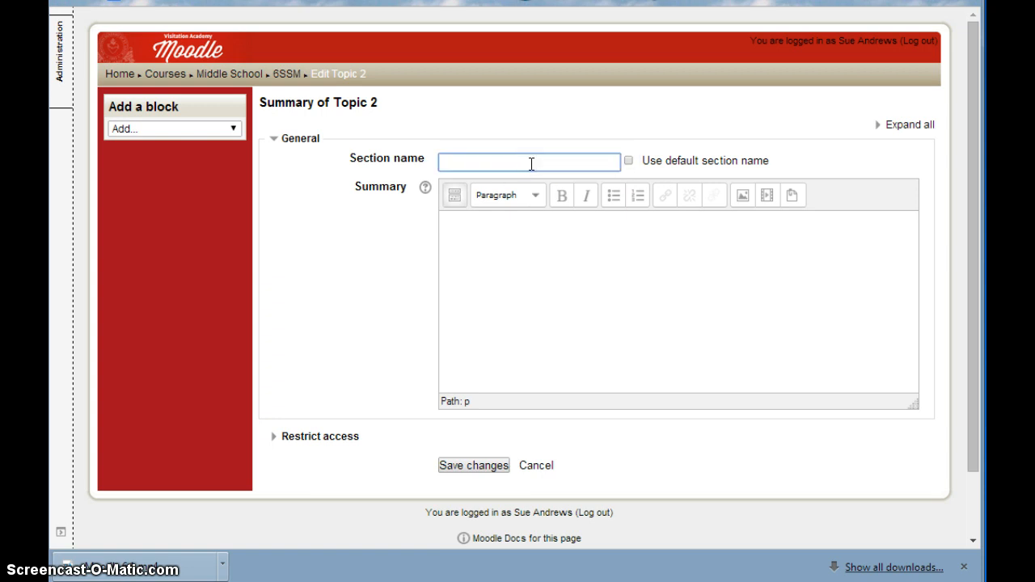
type("Chapter 1")
Enter "SS Chapter 1" as the section summary and save the changes.
left_click(491, 237)
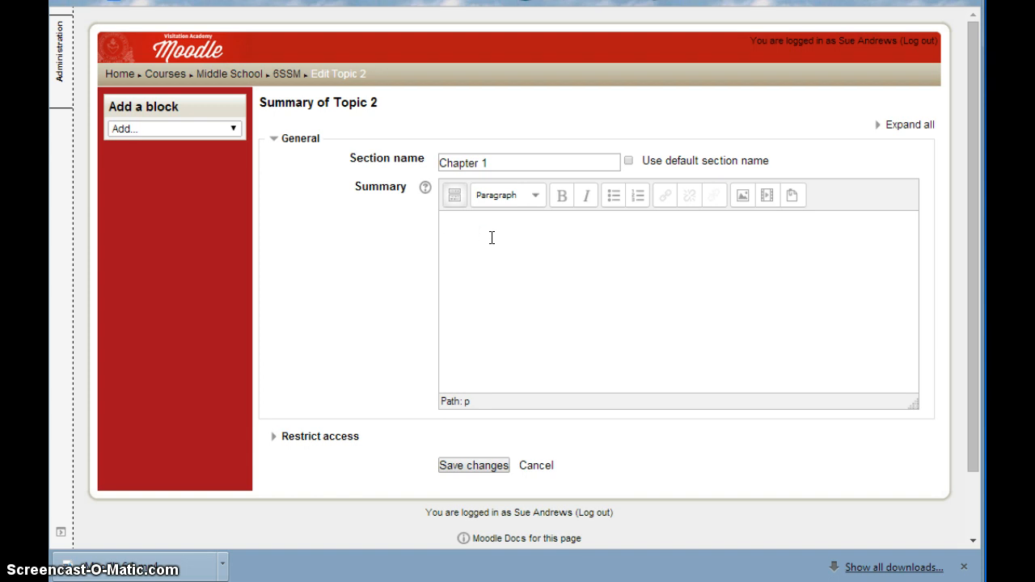
type("So")
key("BackSpace")
type("SS Chapter 1")
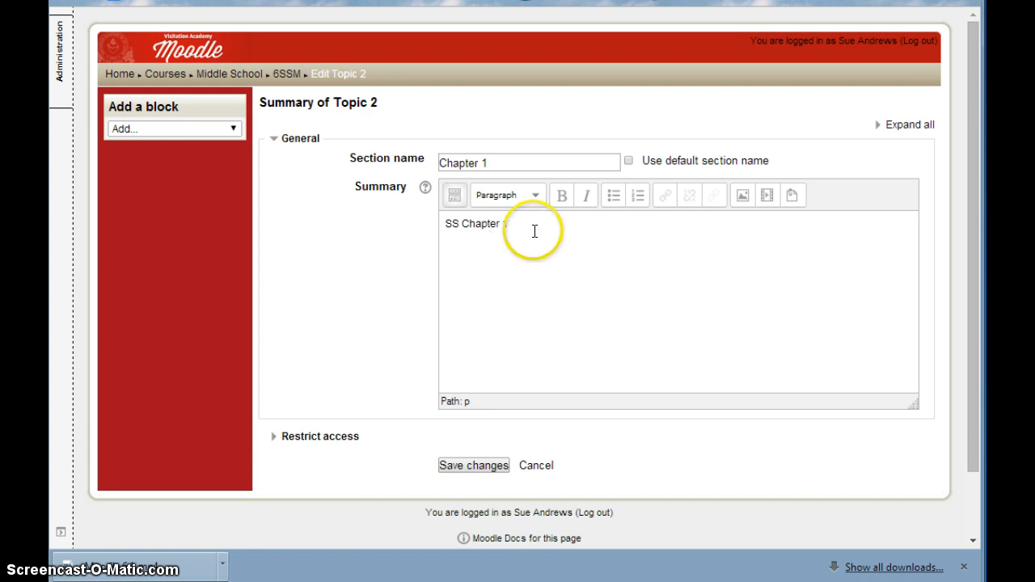
left_click(475, 466)
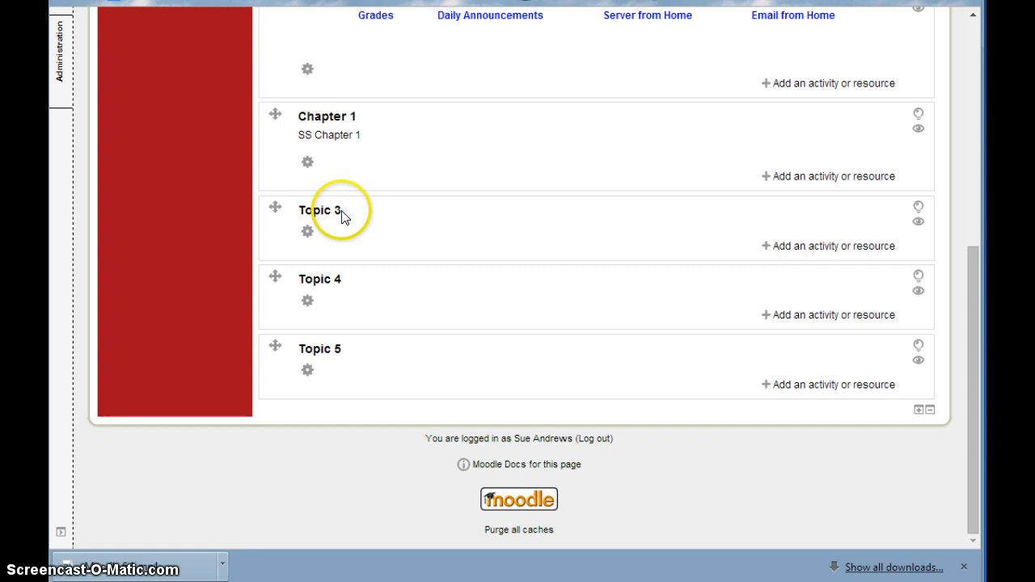
Clear the summary text of the Chapter 1 section and save the changes.
left_click(308, 165)
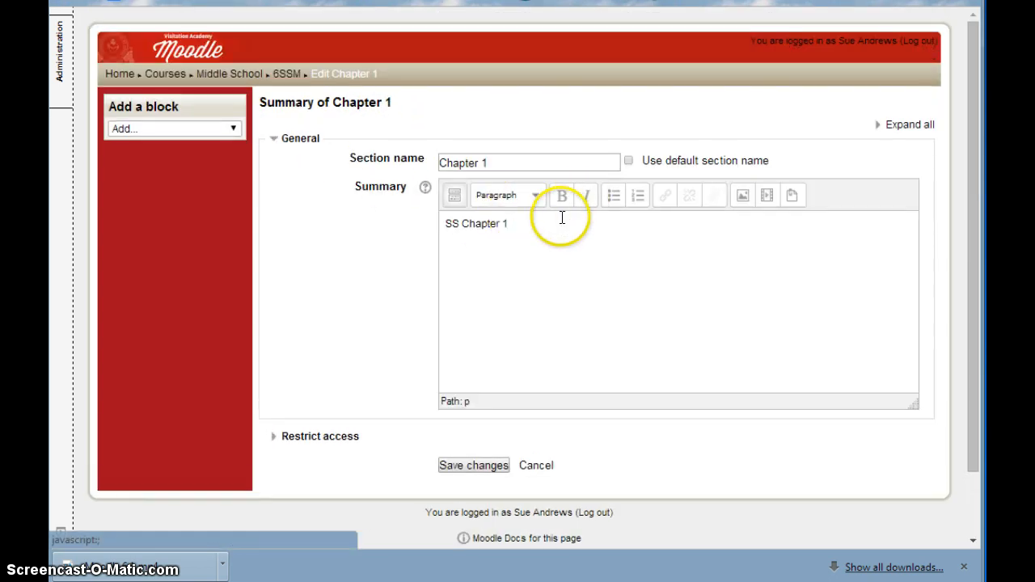
left_click_drag(598, 224, 390, 208)
key("BackSpace")
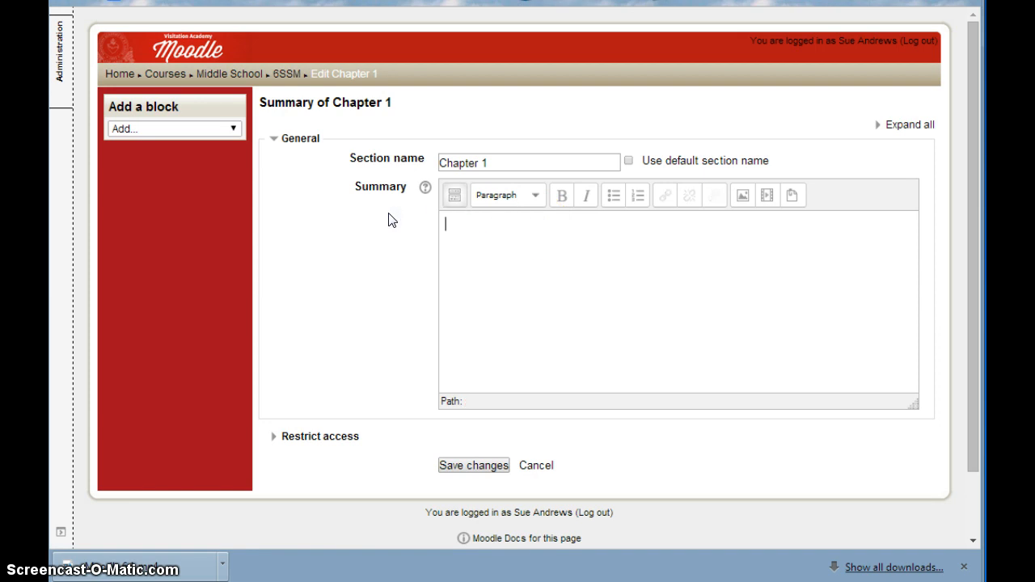
left_click(470, 466)
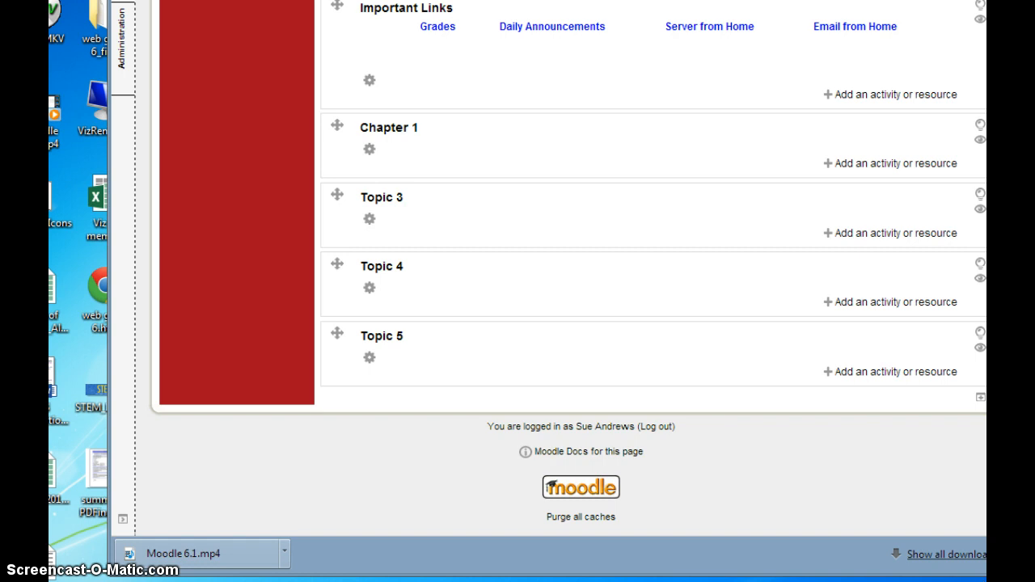
Add the 3D Printer Workshop document and the dropoff2014 spreadsheet from the desktop to the Chapter 1 section.
left_click_drag(518, 0, 635, 16)
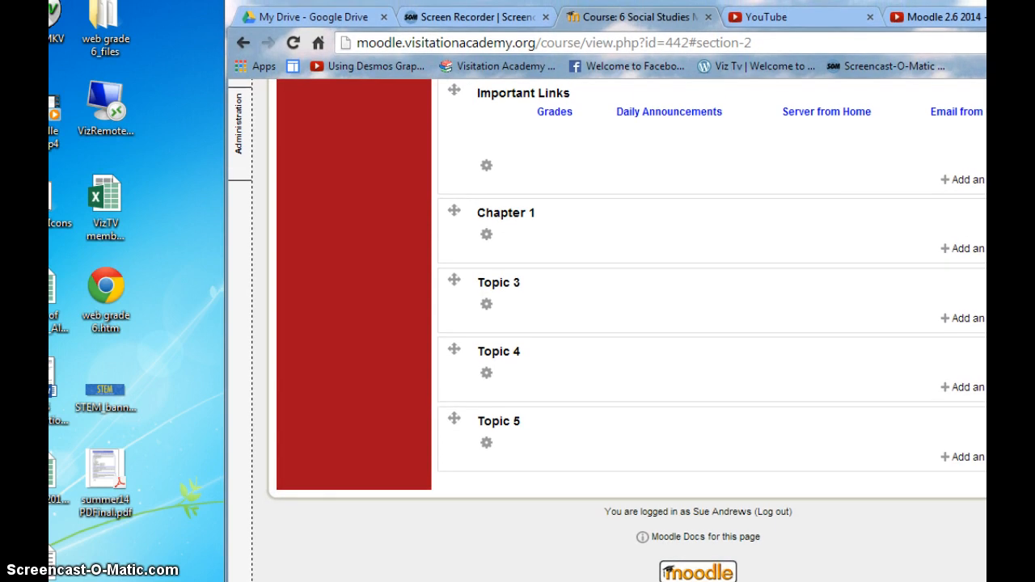
left_click_drag(24, 224, 572, 248)
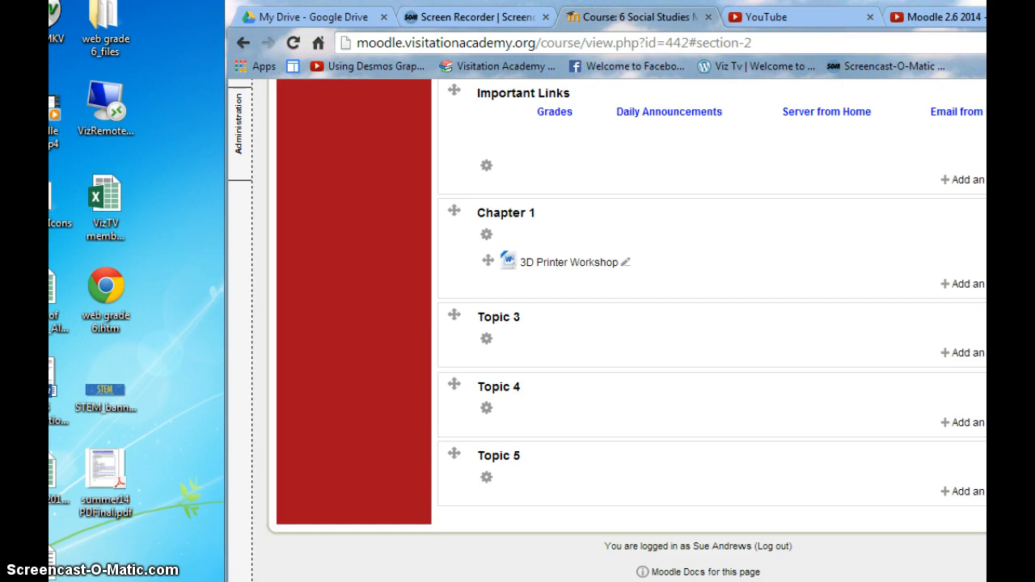
left_click_drag(1002, 2, 948, 10)
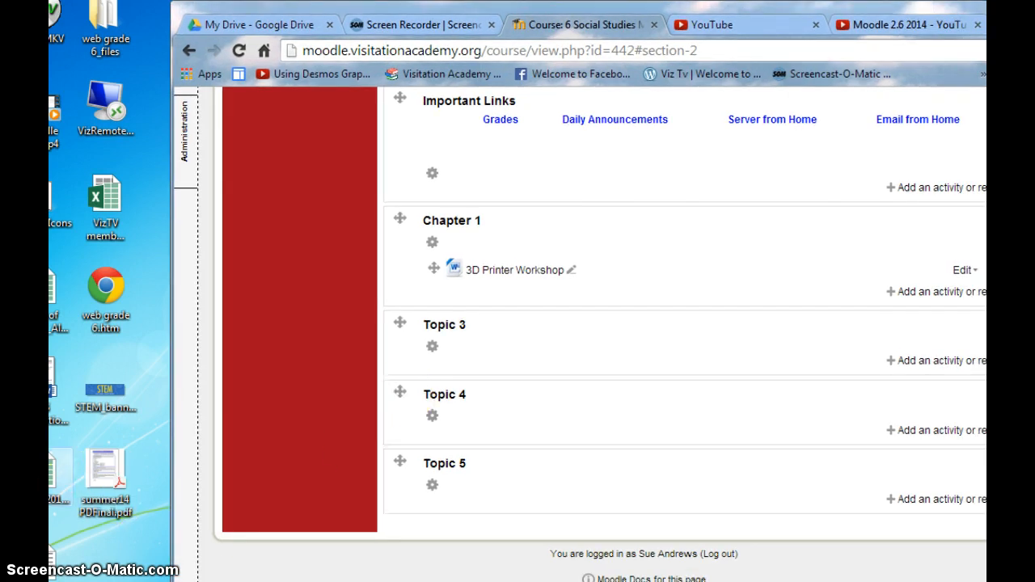
left_click_drag(55, 471, 520, 287)
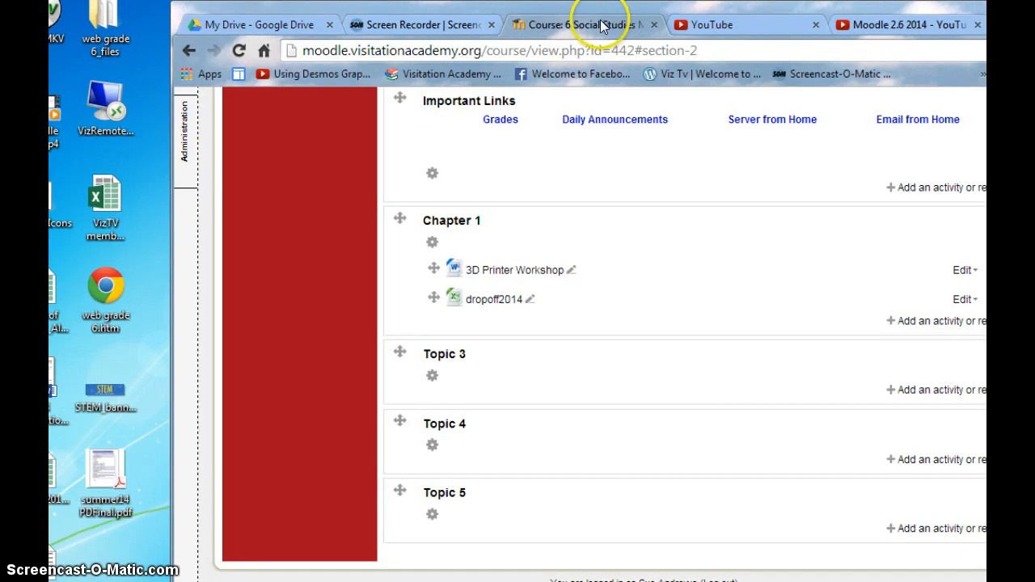
left_click_drag(602, 14, 478, 8)
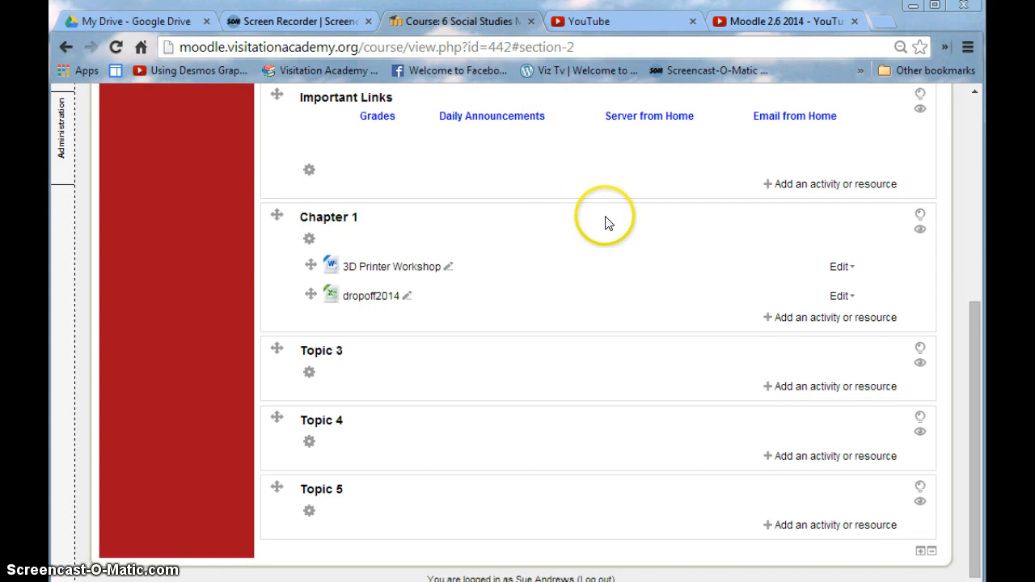
Add a Label resource to Chapter 1 with the text "Section 1 Moodle Interface".
left_click(766, 319)
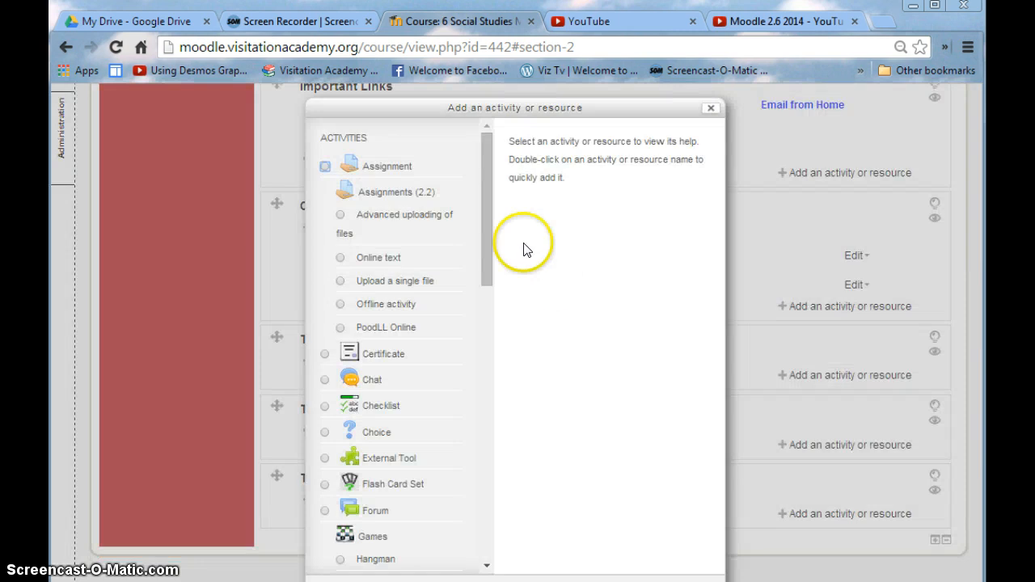
left_click_drag(490, 208, 479, 494)
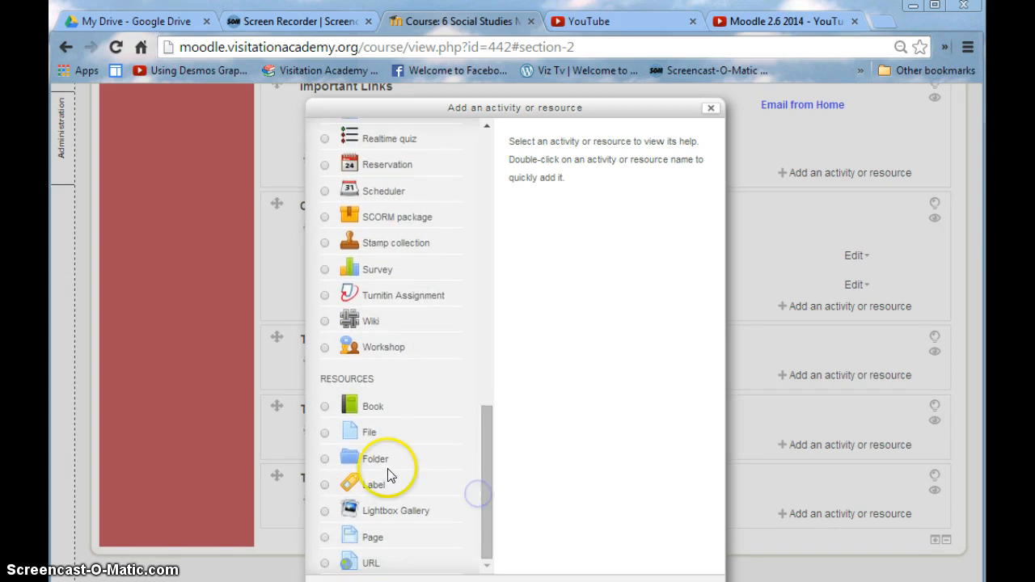
left_click(369, 485)
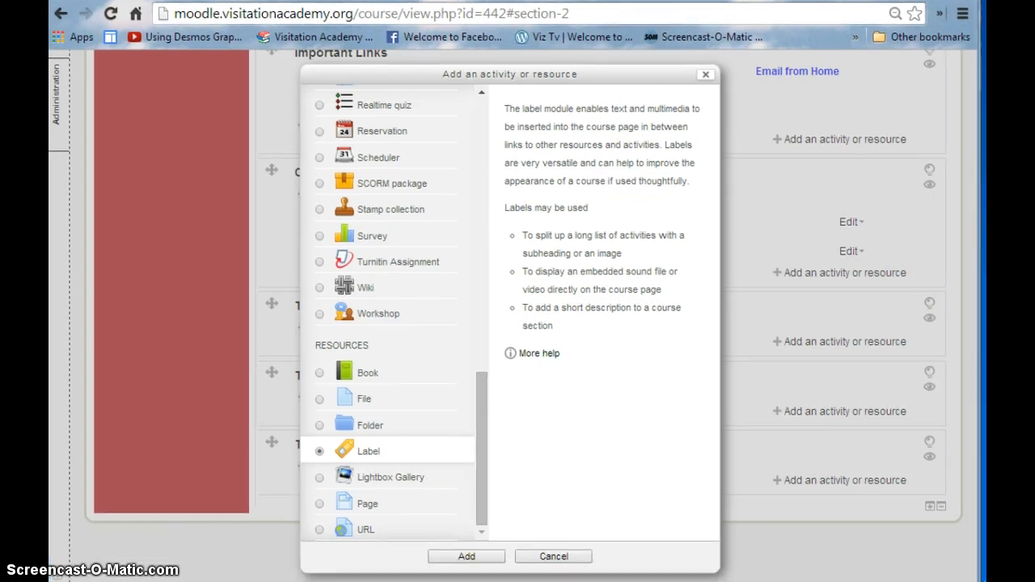
left_click(455, 556)
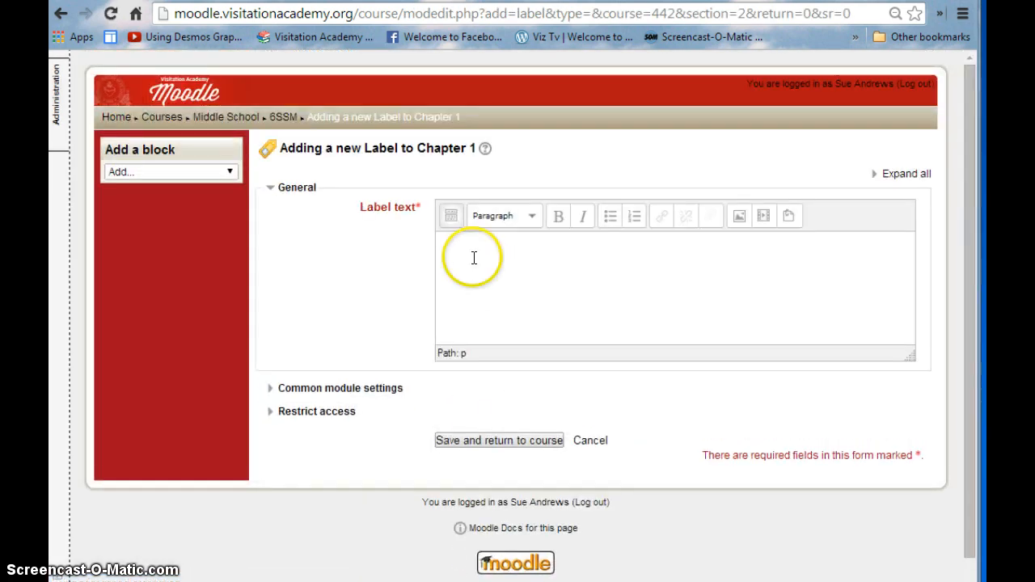
left_click(468, 257)
type("S")
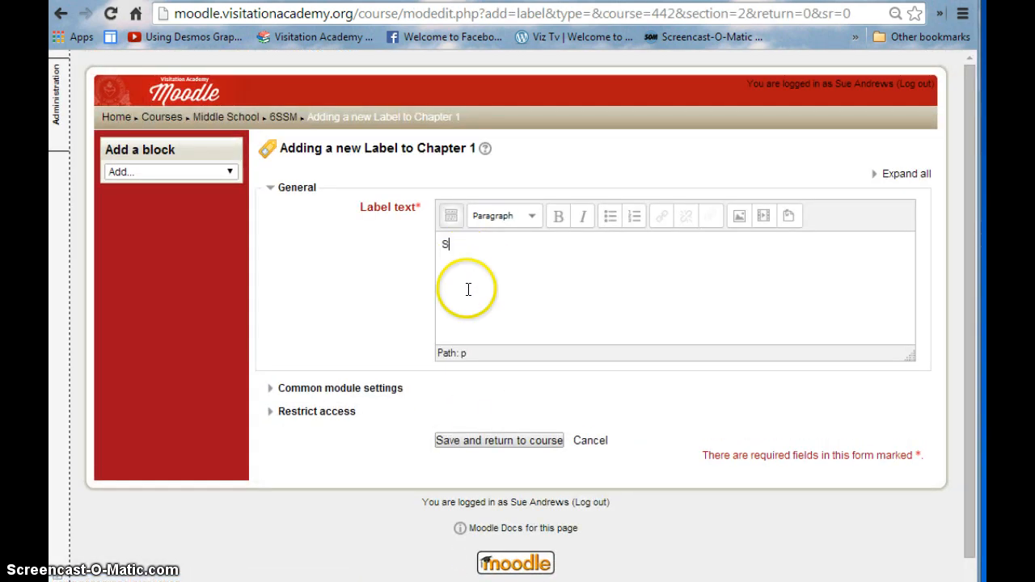
type("ection")
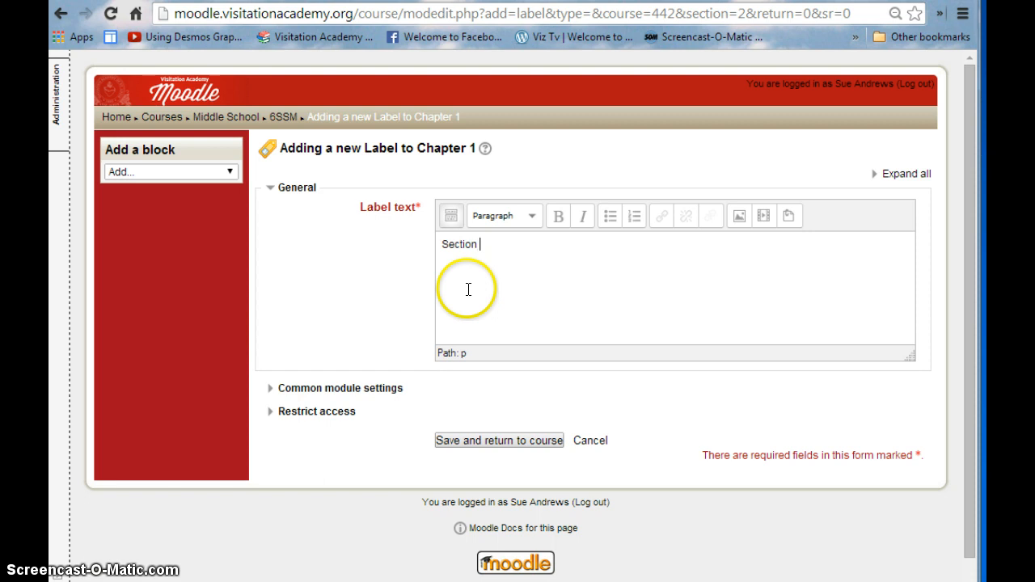
type(" 1")
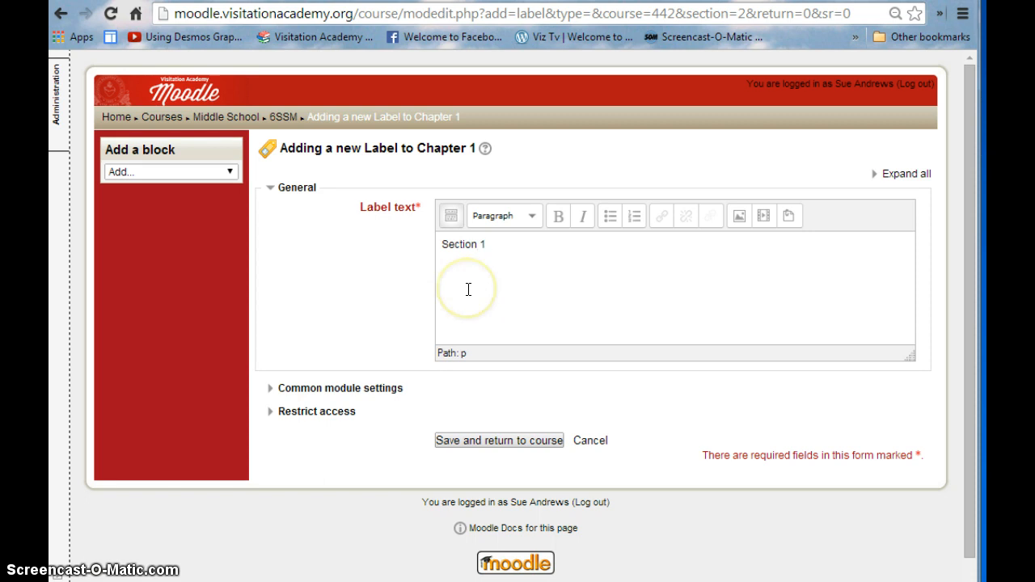
type(" Moodle ")
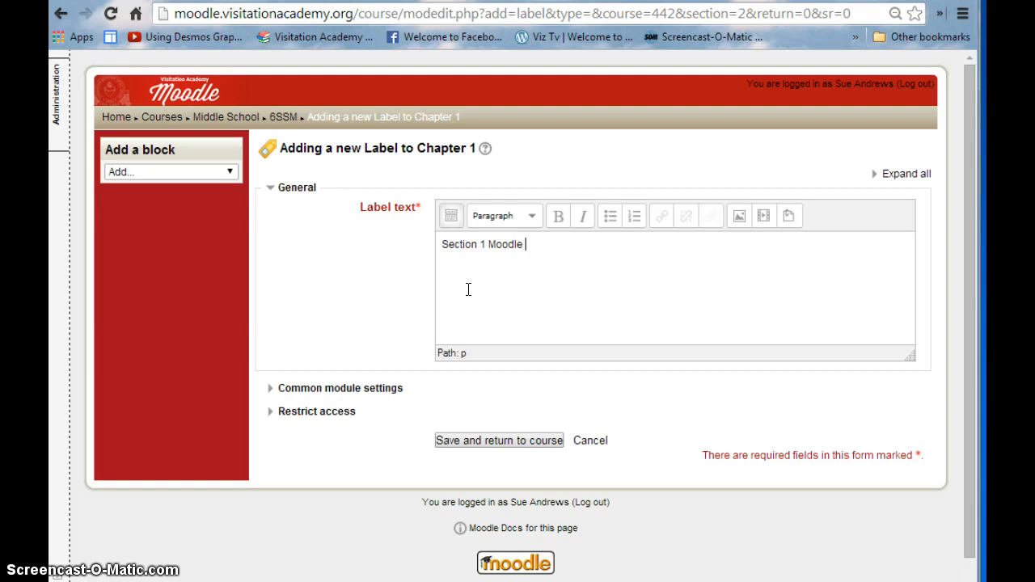
type("Interface")
Make the whole label text bold, show the editor's extra formatting options, and save the label to the course.
left_click_drag(591, 247, 405, 233)
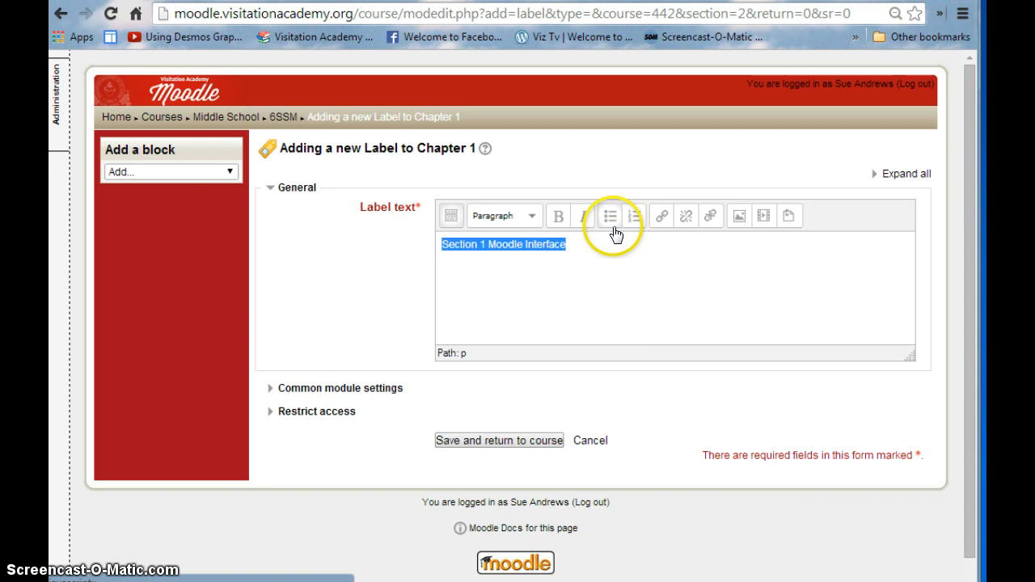
left_click(558, 216)
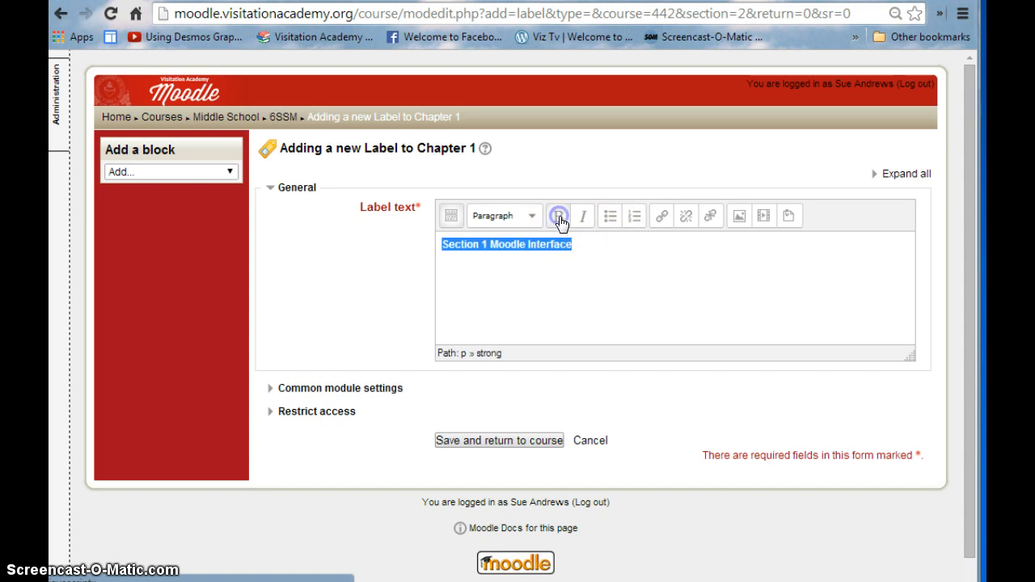
left_click(451, 219)
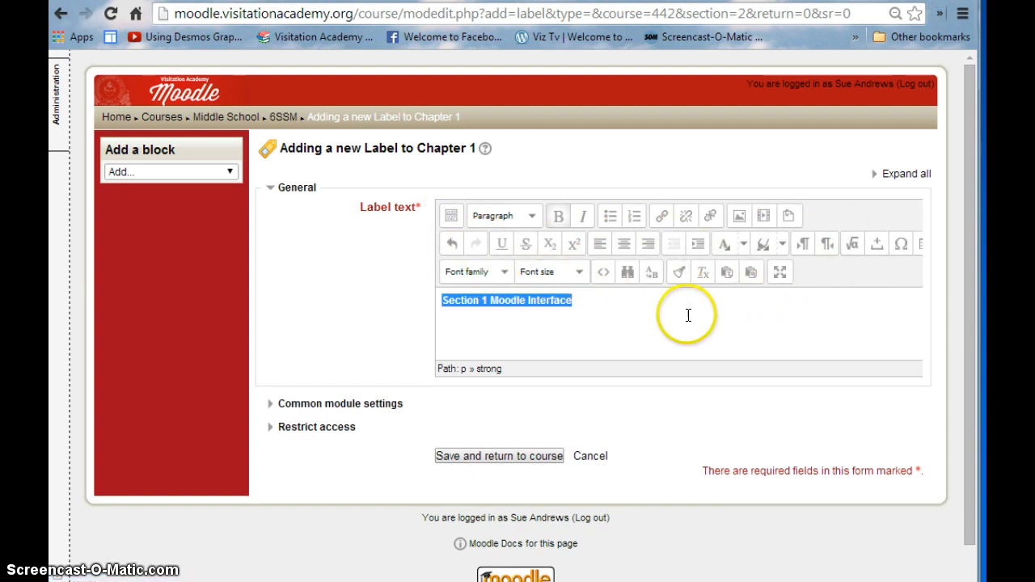
left_click(525, 456)
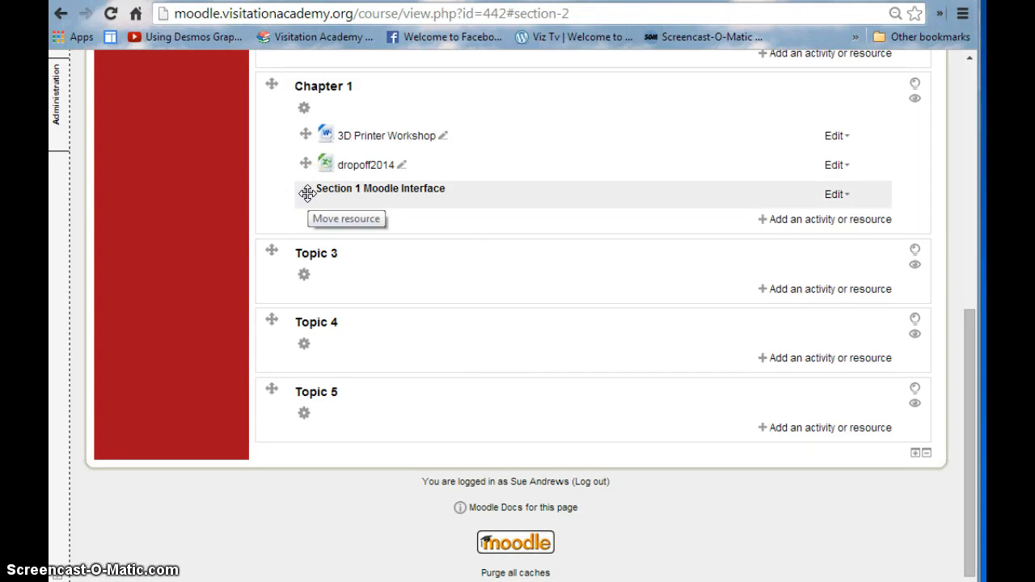
Move the Section 1 Moodle Interface label above the two files in Chapter 1.
left_click_drag(307, 194, 304, 113)
left_click(314, 166)
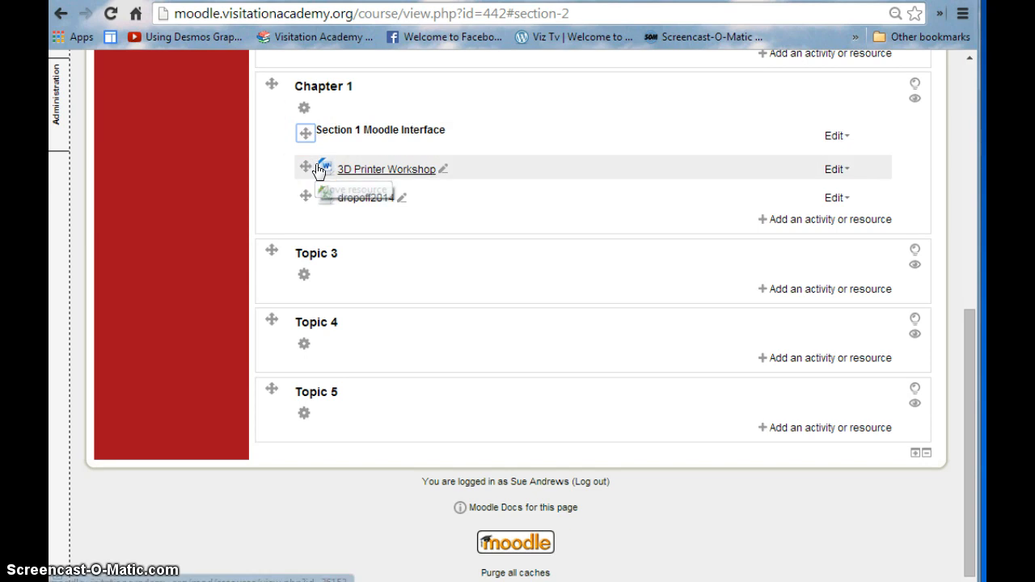
left_click_drag(304, 165, 351, 164)
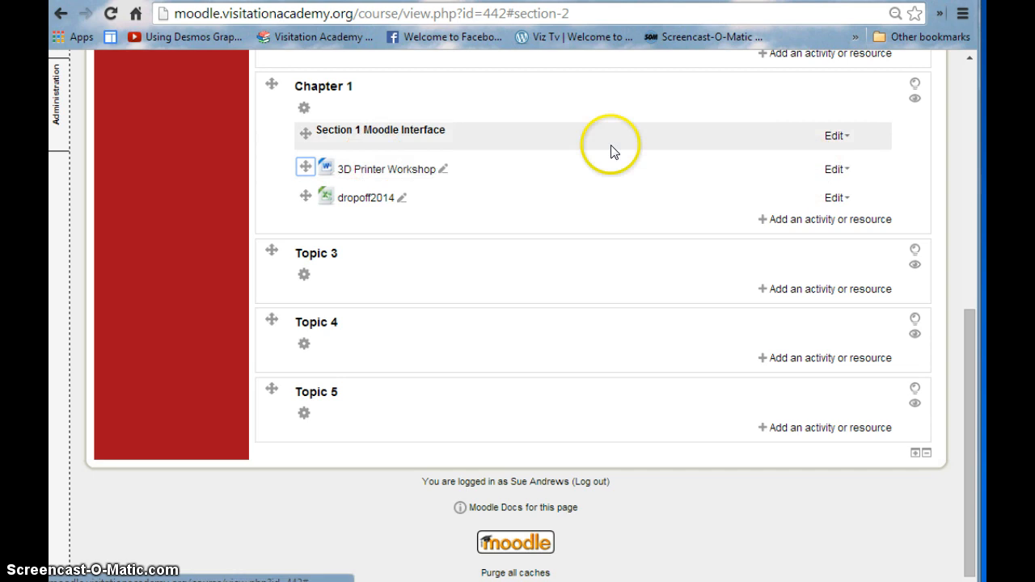
left_click(444, 168)
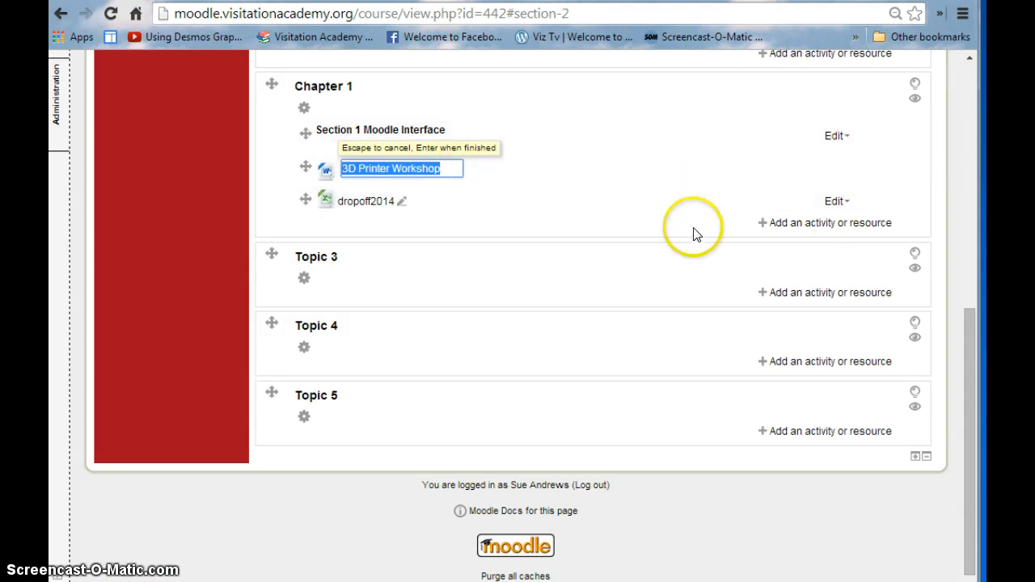
left_click(687, 198)
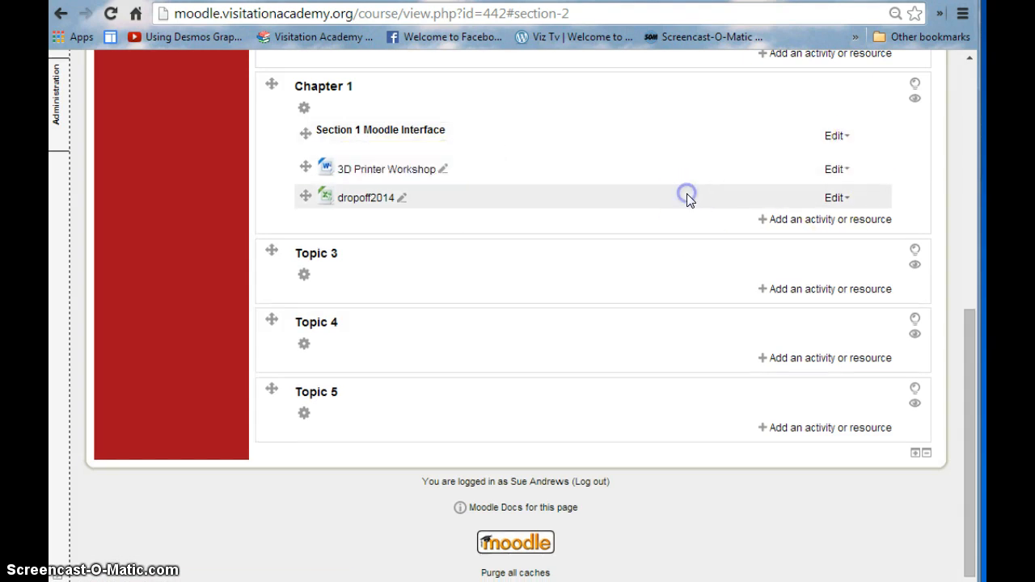
Indent the 3D Printer Workshop and dropoff2014 files one level beneath the Chapter 1 label.
left_click(845, 170)
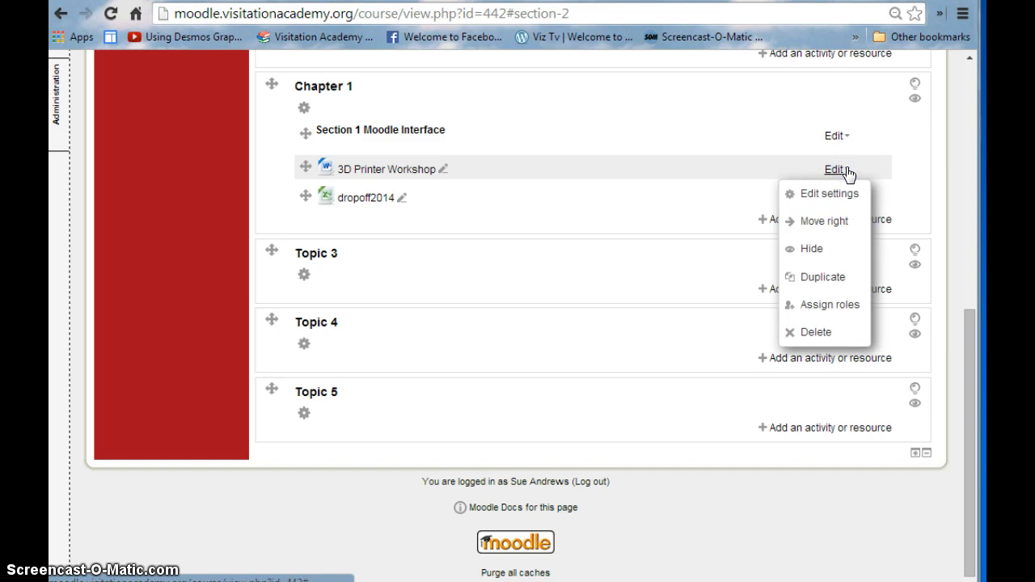
left_click(824, 224)
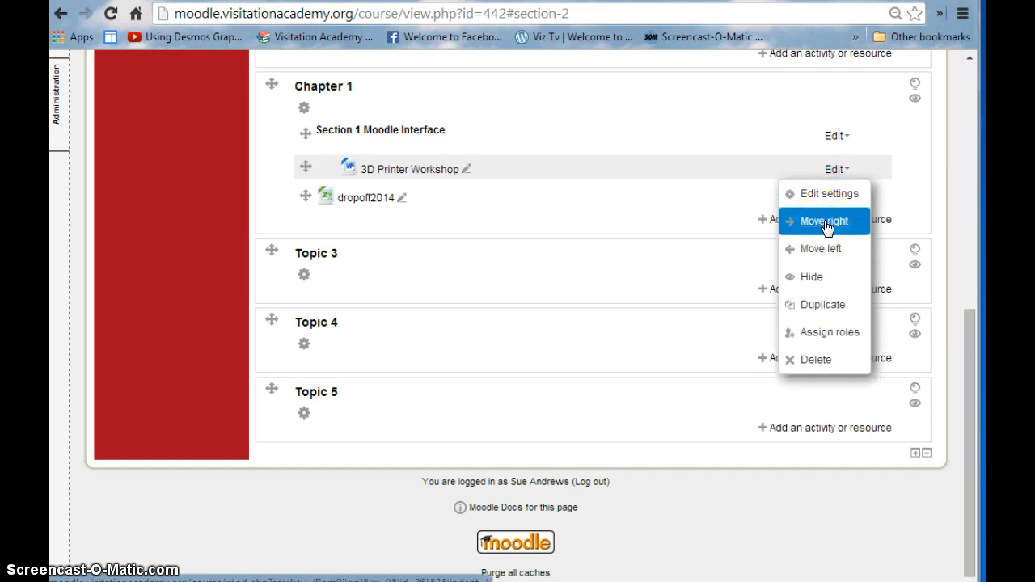
left_click(451, 194)
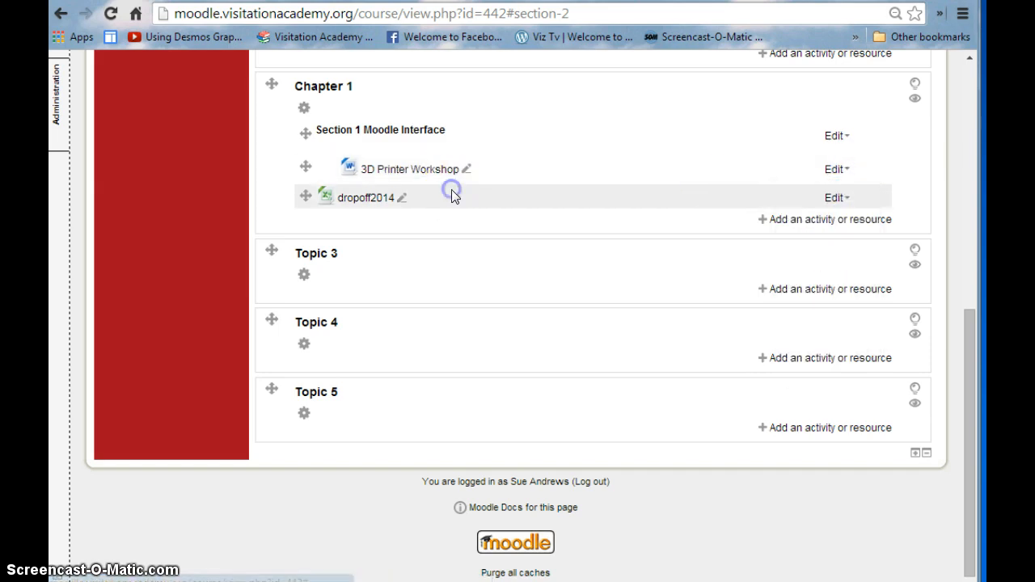
left_click(846, 199)
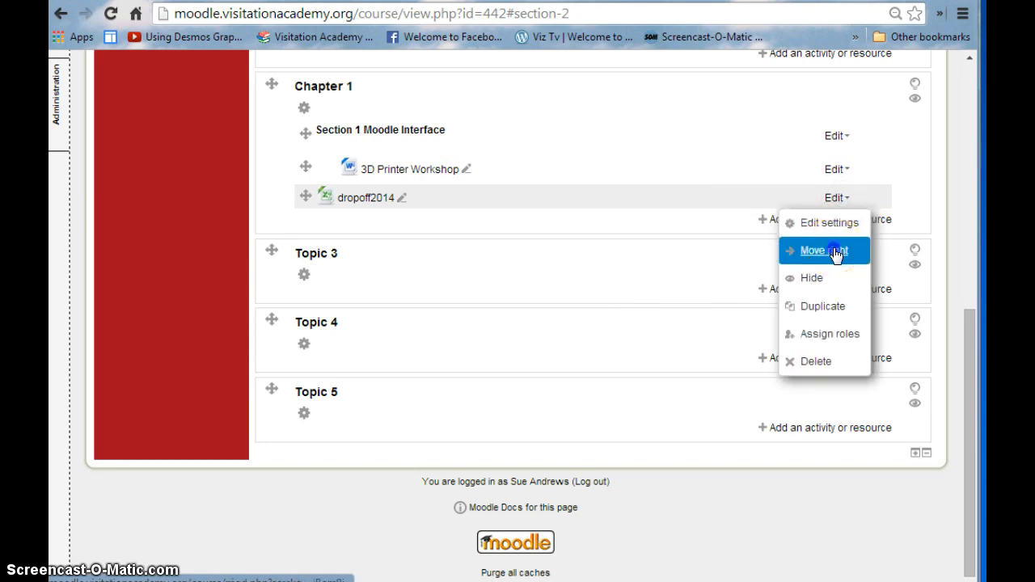
left_click(835, 251)
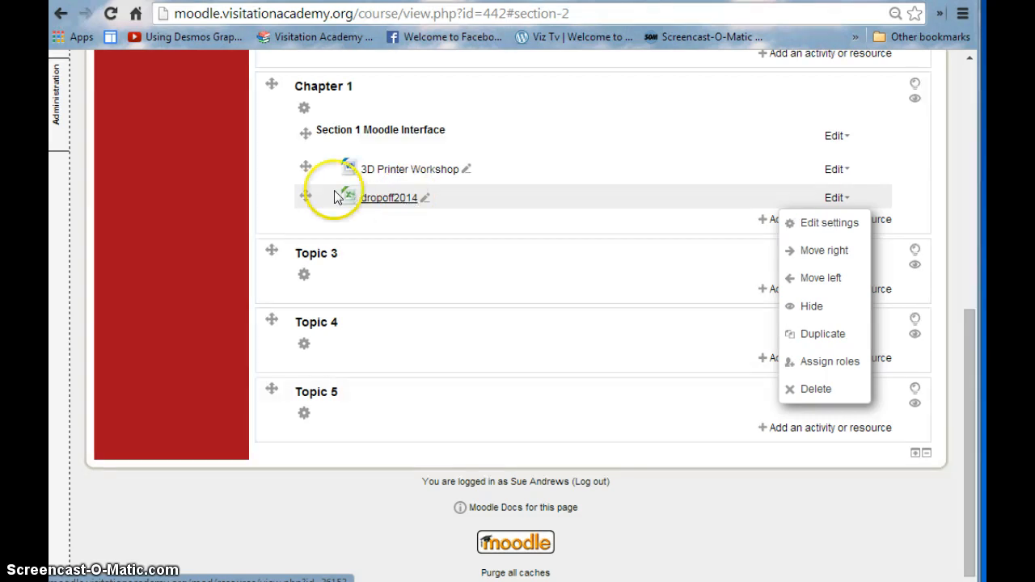
Switch the course role to Student and check how the Chapter 1 section looks to students.
left_click(55, 116)
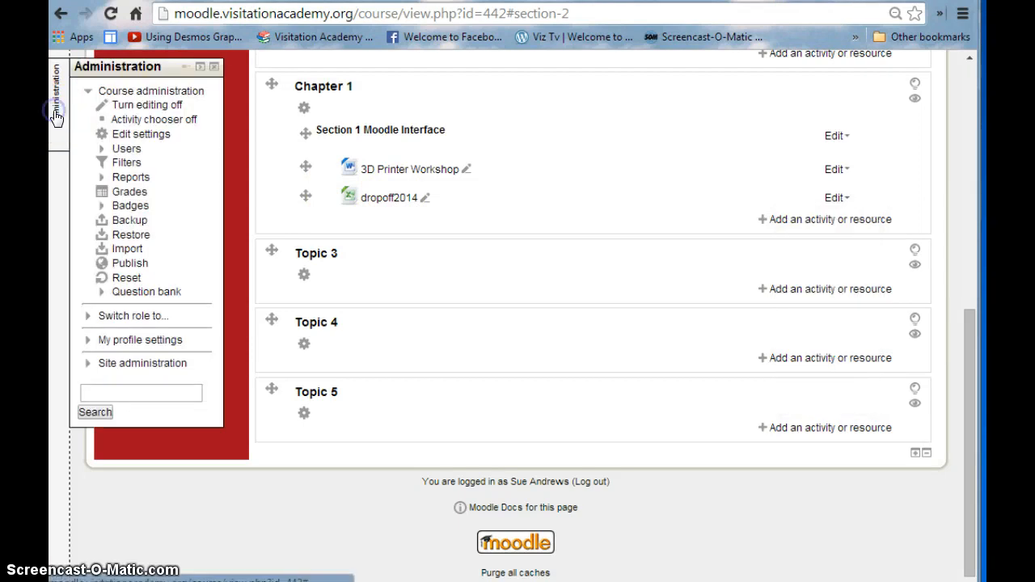
left_click(117, 316)
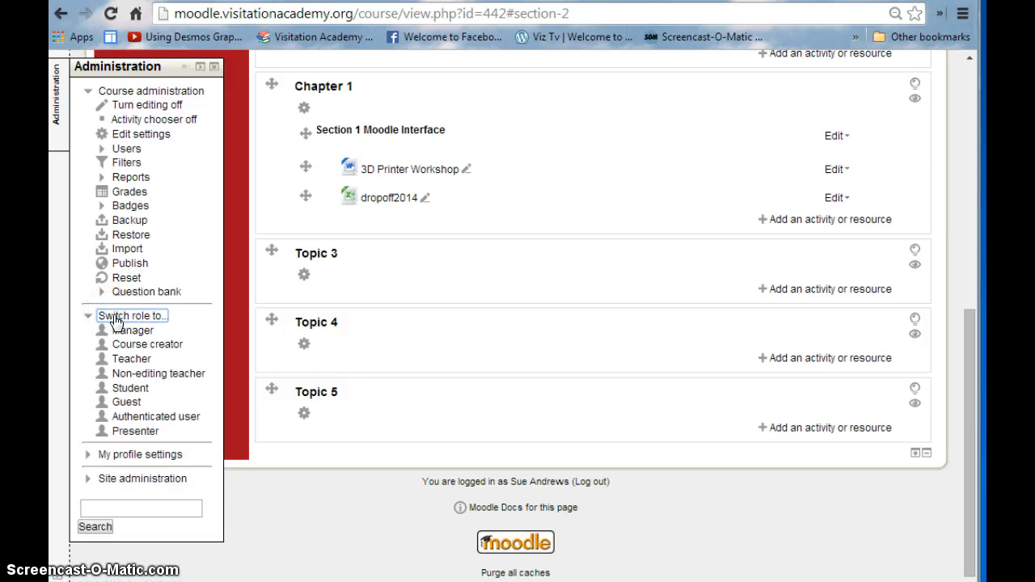
left_click(129, 390)
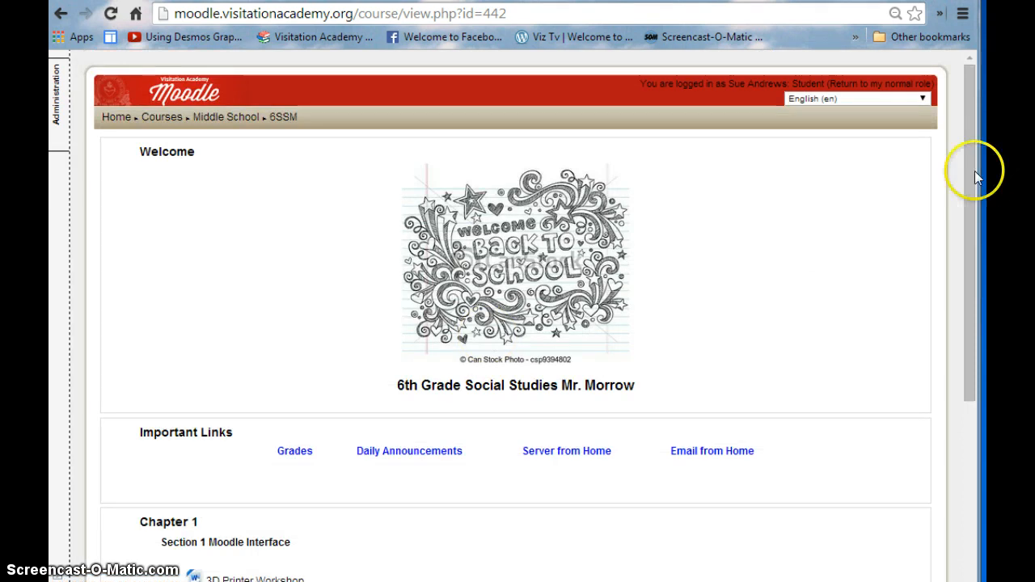
left_click_drag(971, 167, 967, 236)
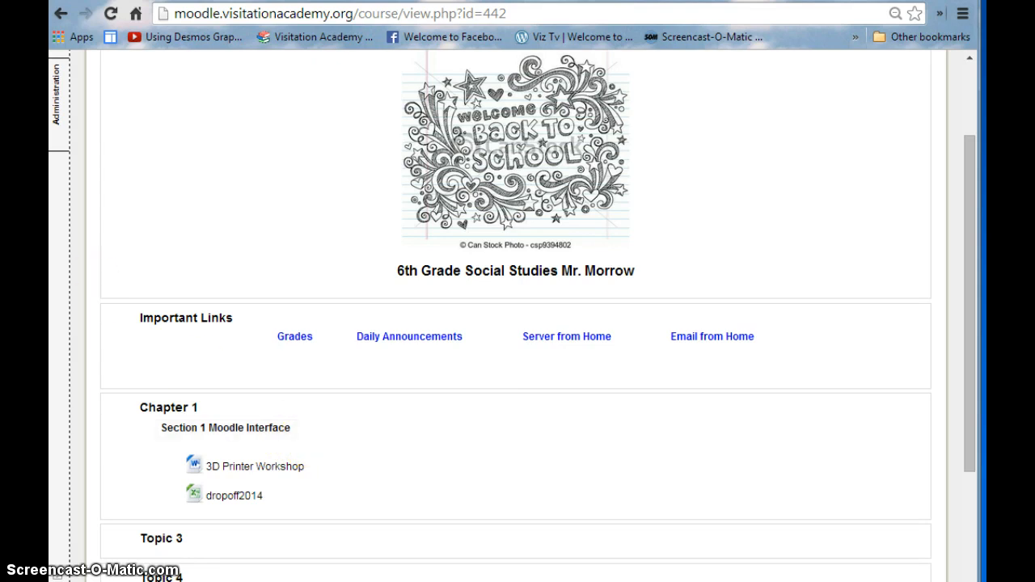
Return to the normal role and review the Chapter 1 label and its indented files with editing off.
left_click(56, 113)
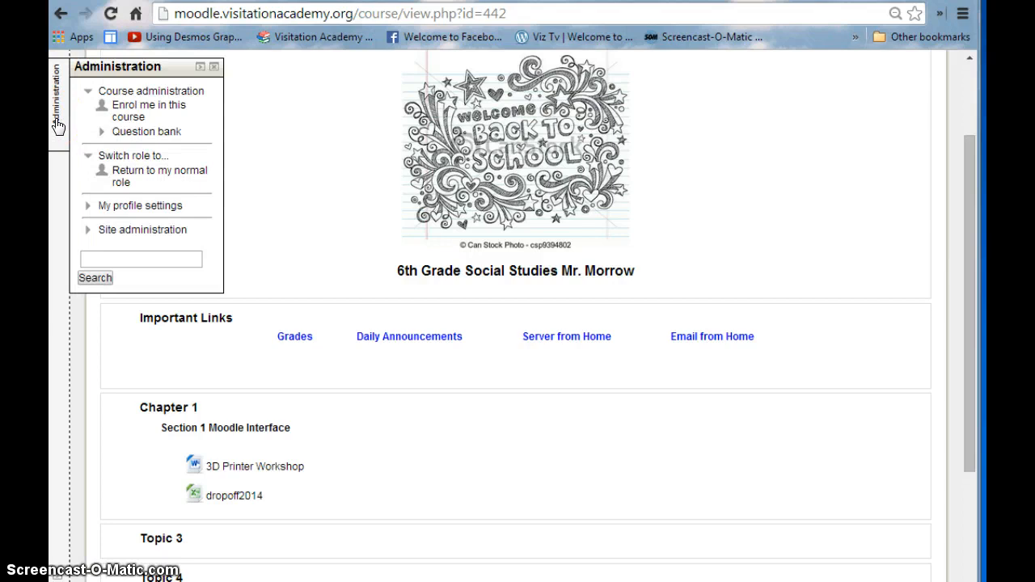
left_click(147, 177)
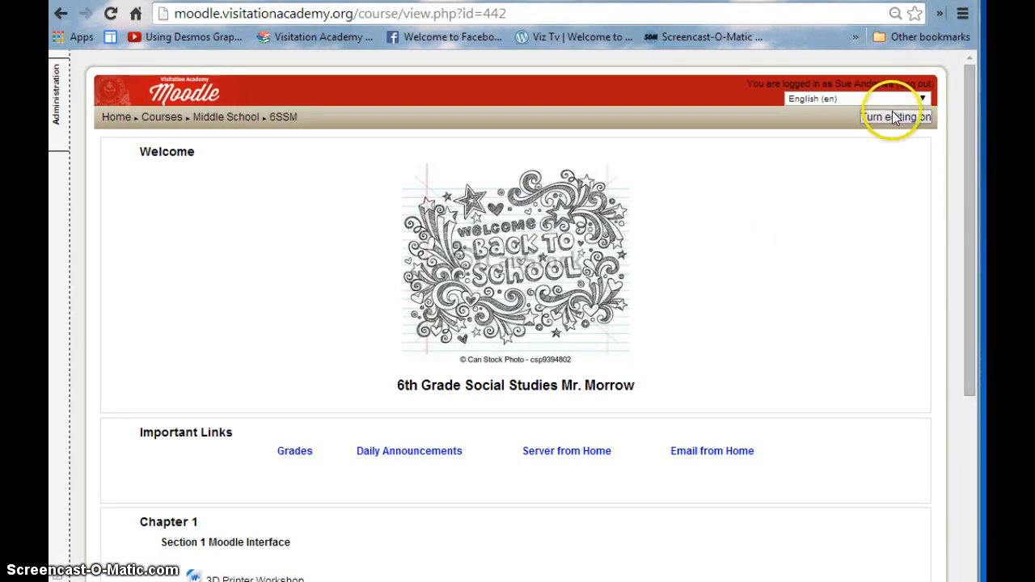
left_click_drag(970, 130, 961, 202)
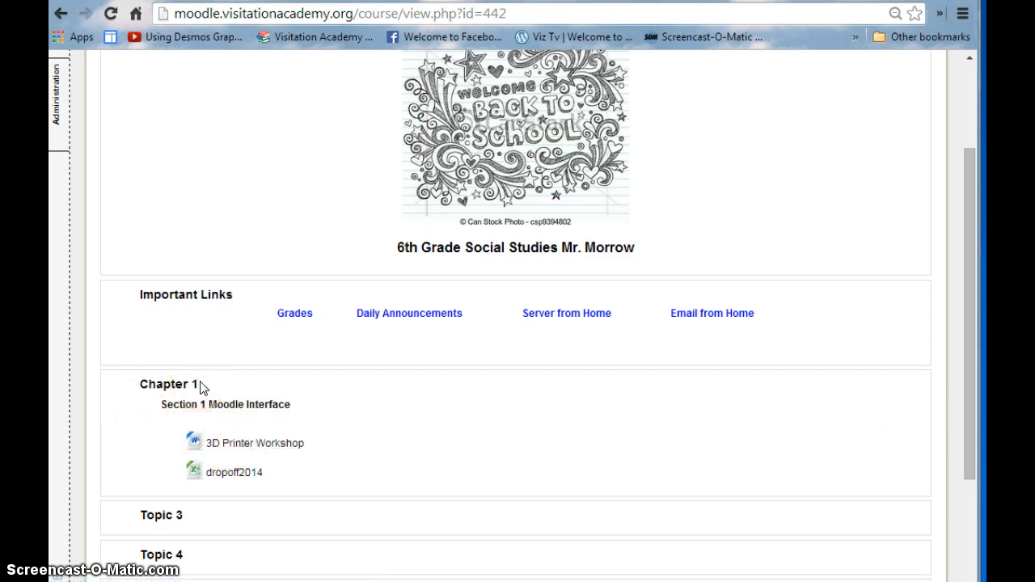
left_click(210, 406)
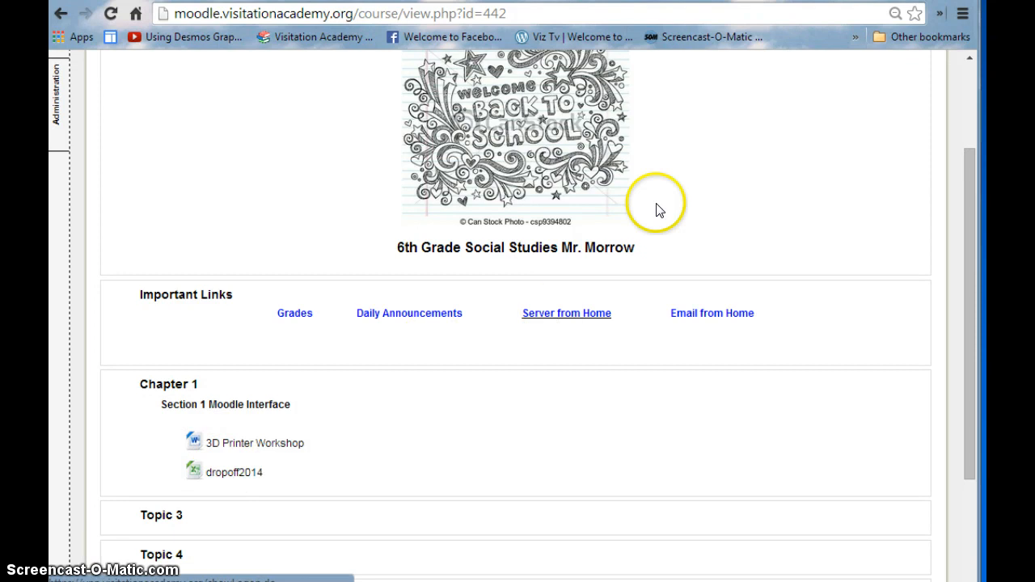
Turn course editing on and bring the Chapter 1 section and the topics below it into view.
left_click_drag(965, 192, 959, 81)
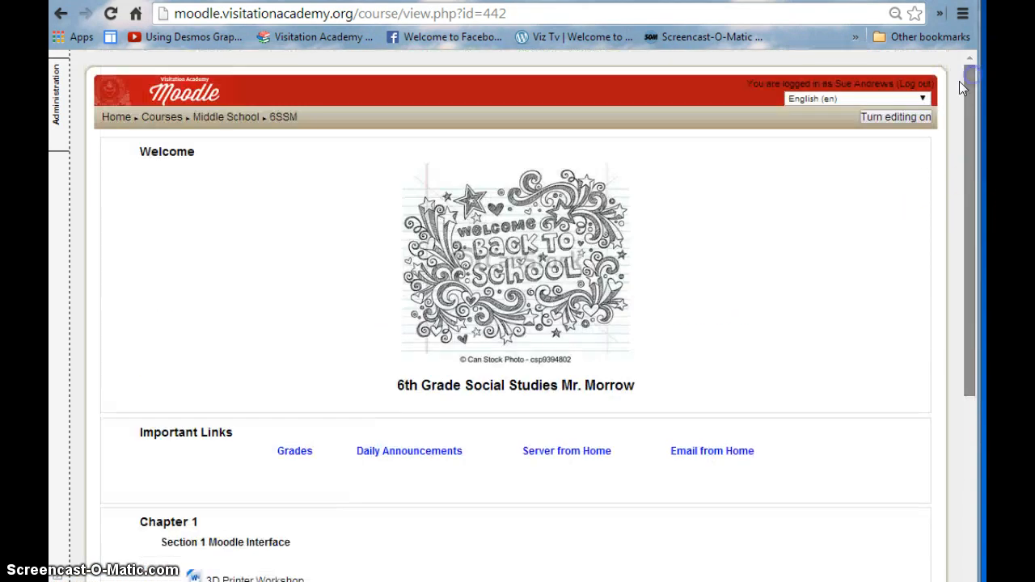
left_click(892, 114)
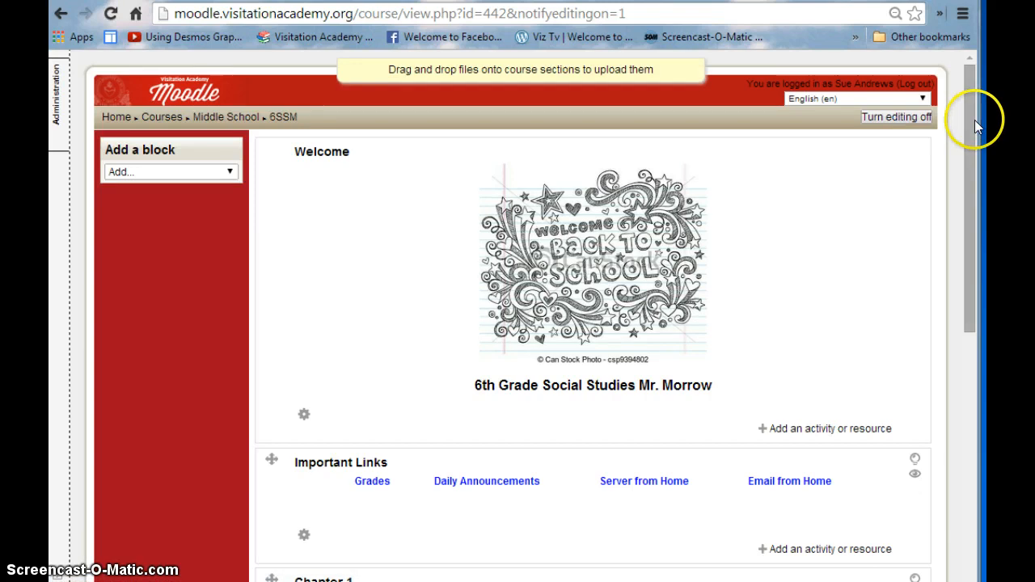
left_click_drag(967, 122, 962, 277)
left_click(524, 400)
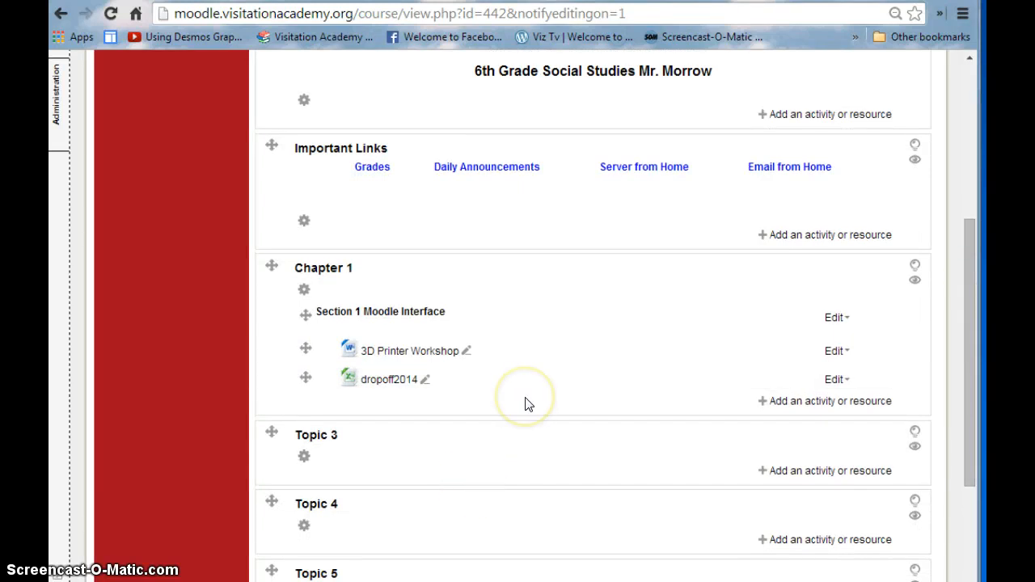
left_click(326, 565)
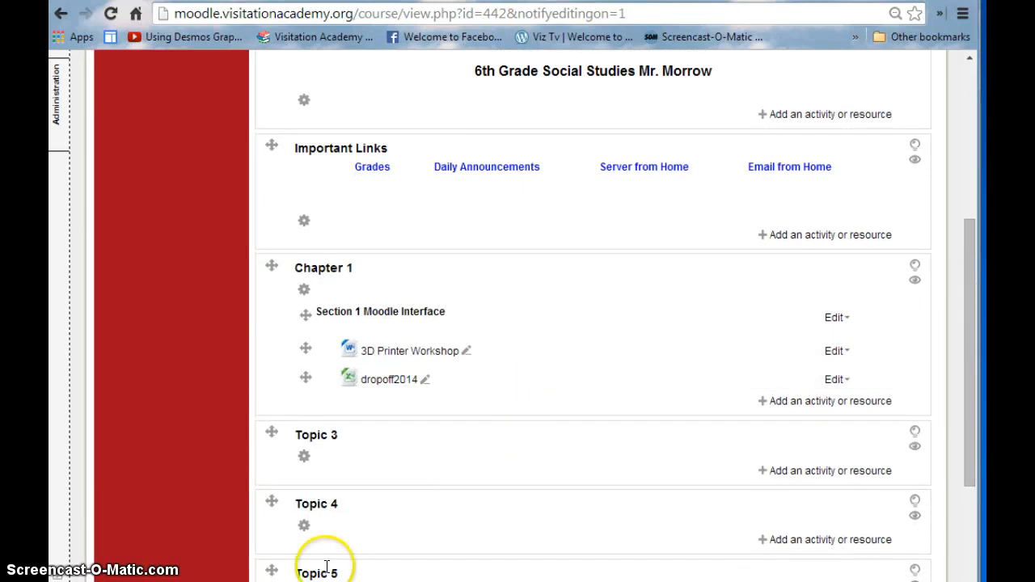